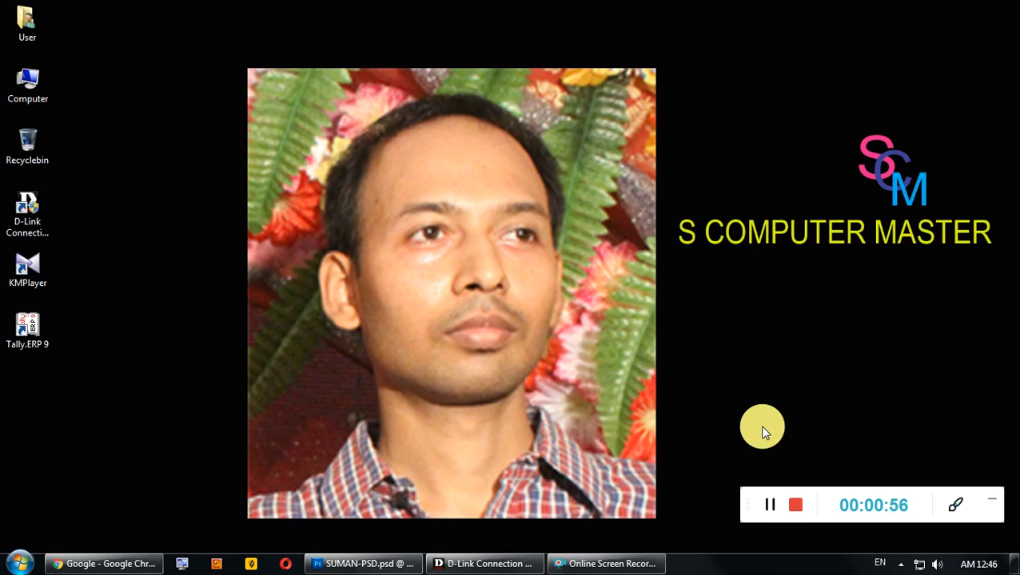
# Switch to Photoshop and select the red background around the man on the Background copy layer with the Magic Wand
pyautogui.click(370, 564)
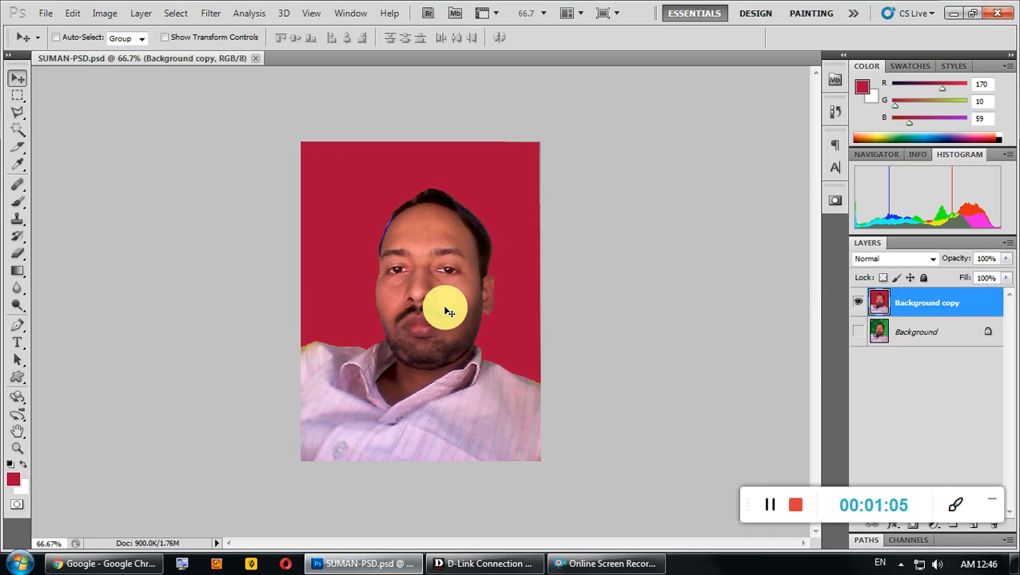
pyautogui.hotkey('ctrl', '+')
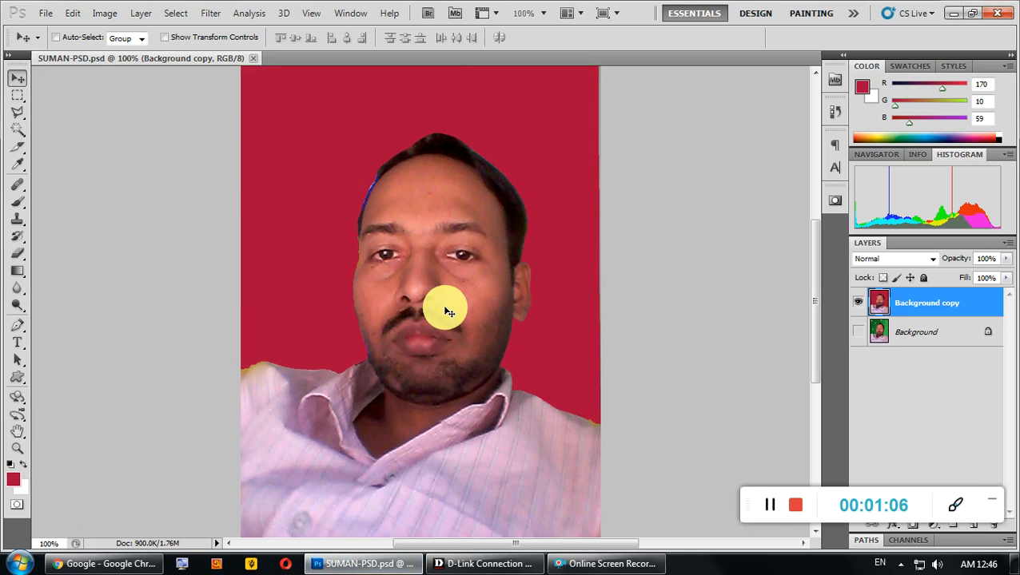
pyautogui.hotkey('ctrl', '-')
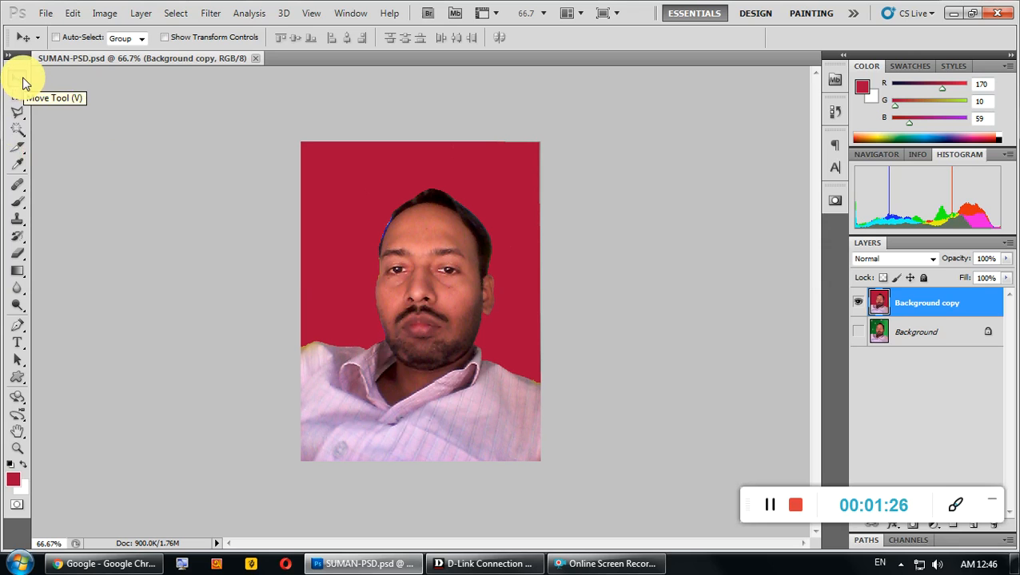
pyautogui.click(19, 133)
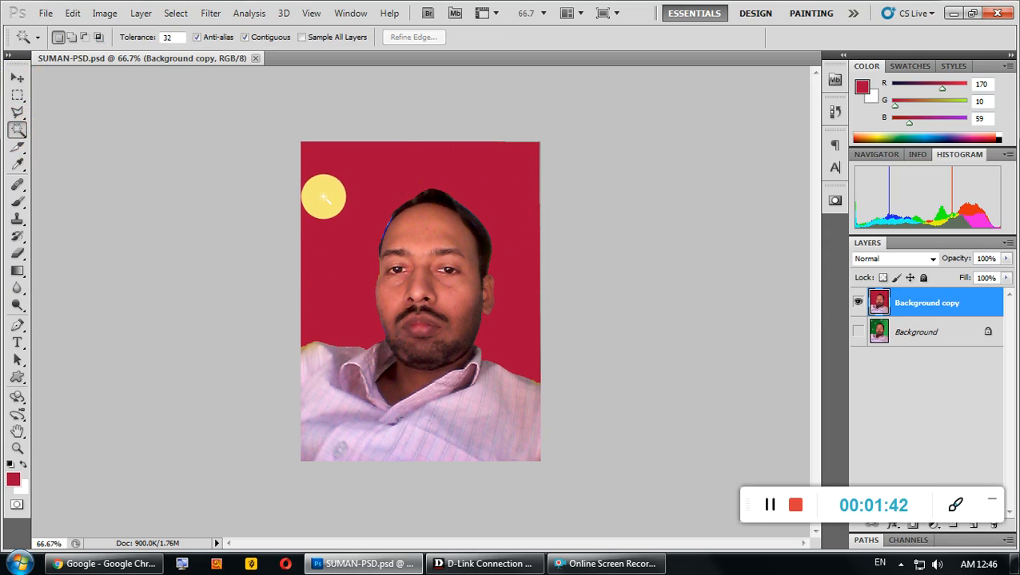
pyautogui.click(324, 198)
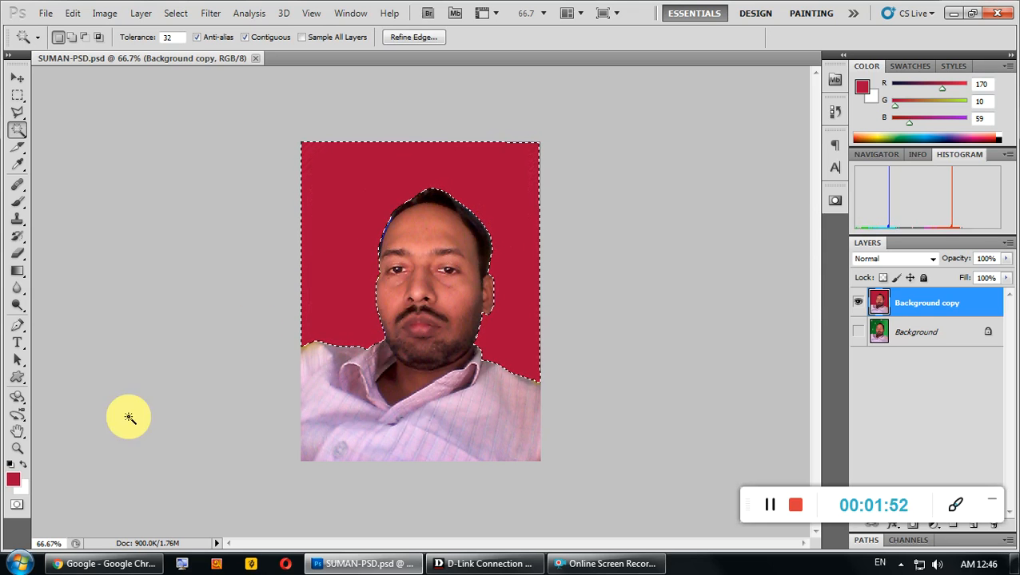
# Set the foreground color to orange e69c0e
pyautogui.click(14, 480)
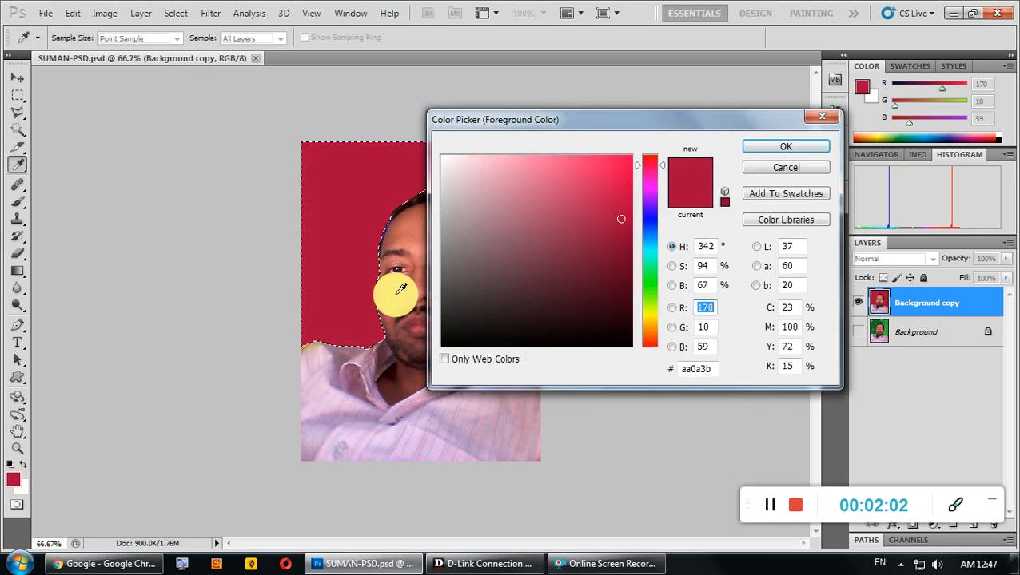
pyautogui.click(649, 326)
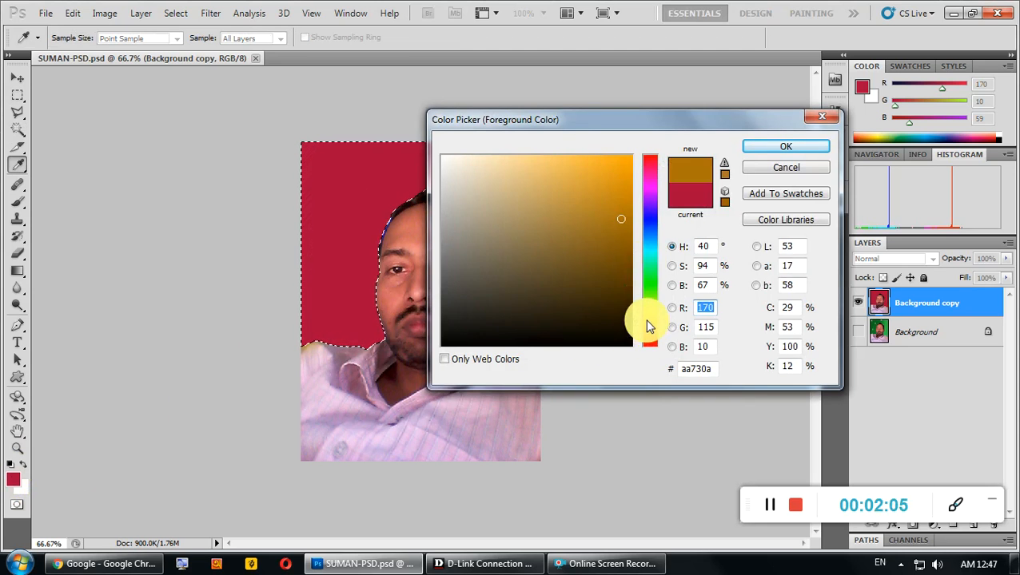
pyautogui.click(620, 172)
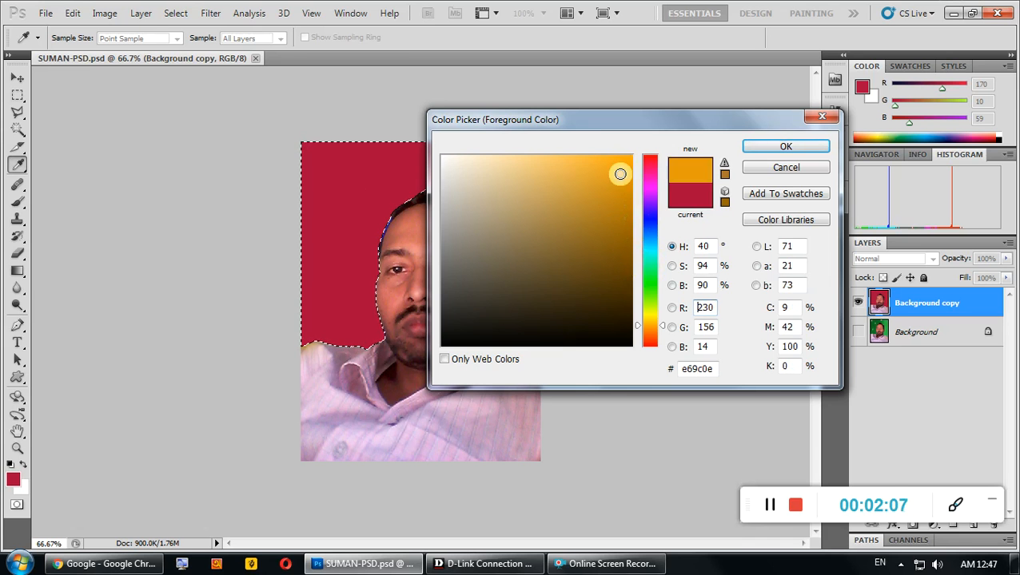
pyautogui.click(765, 147)
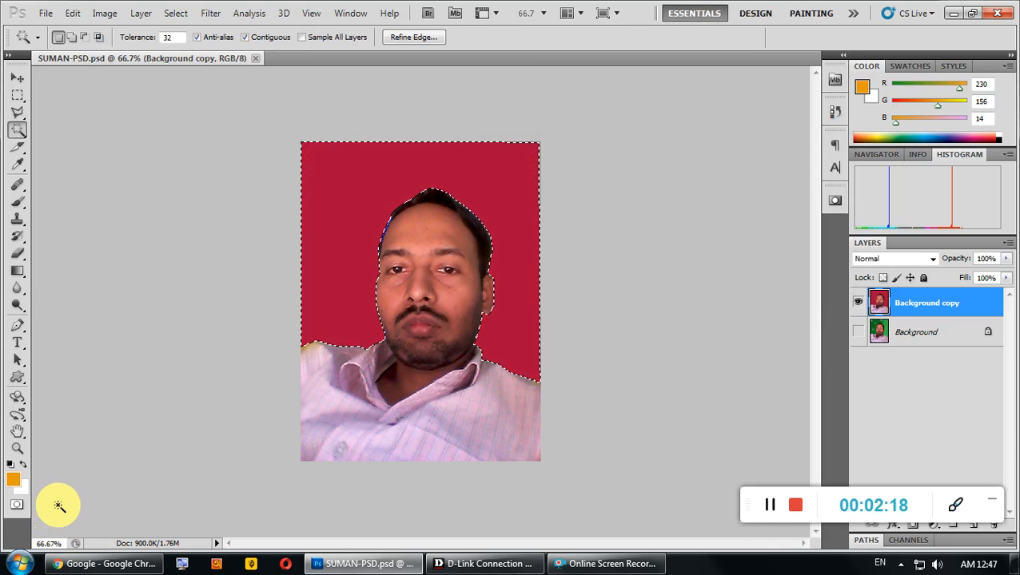
# Fill the selected background with the orange foreground color and deselect it
pyautogui.press('alt')
pyautogui.hotkey('alt', 'BackSpace')
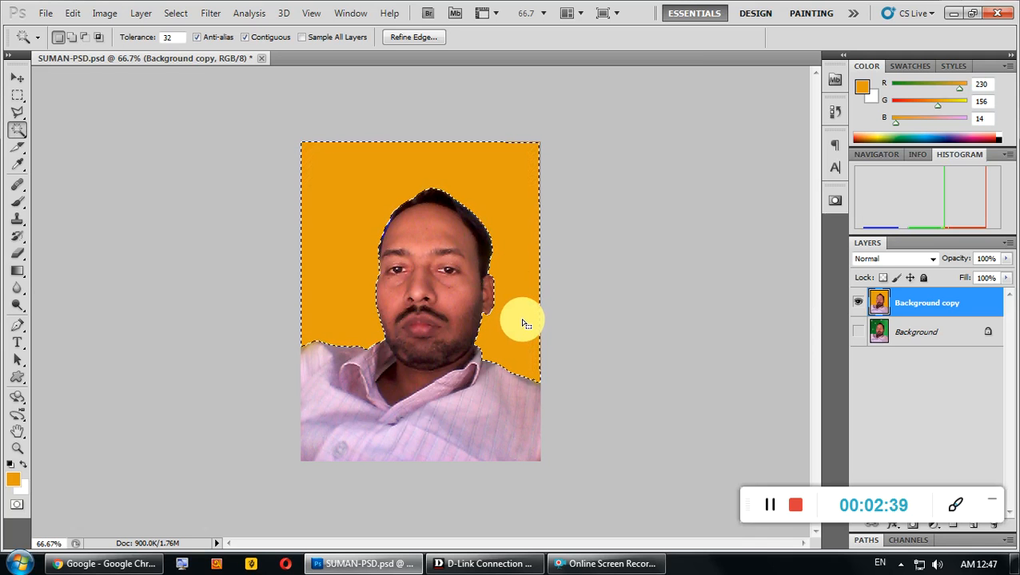
pyautogui.hotkey('ctrl', 'd')
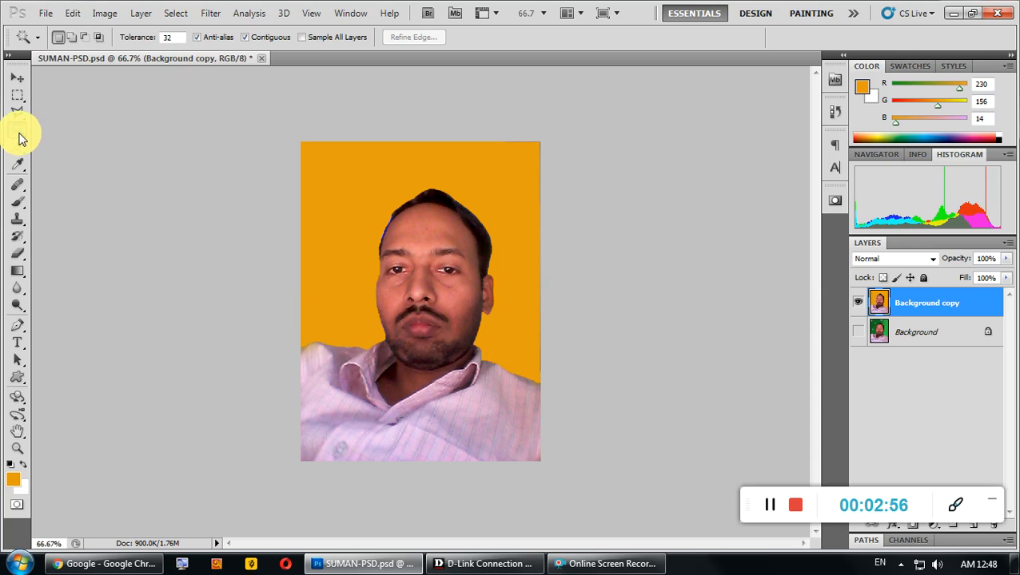
# Select the orange background with the Magic Wand and set the foreground color to dark red 901c08
pyautogui.click(323, 192)
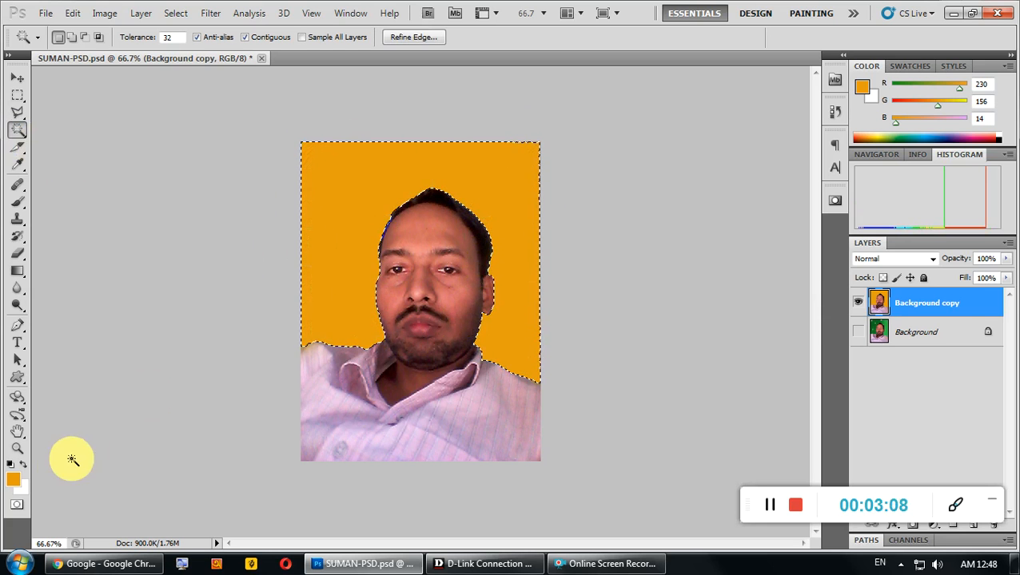
pyautogui.click(12, 481)
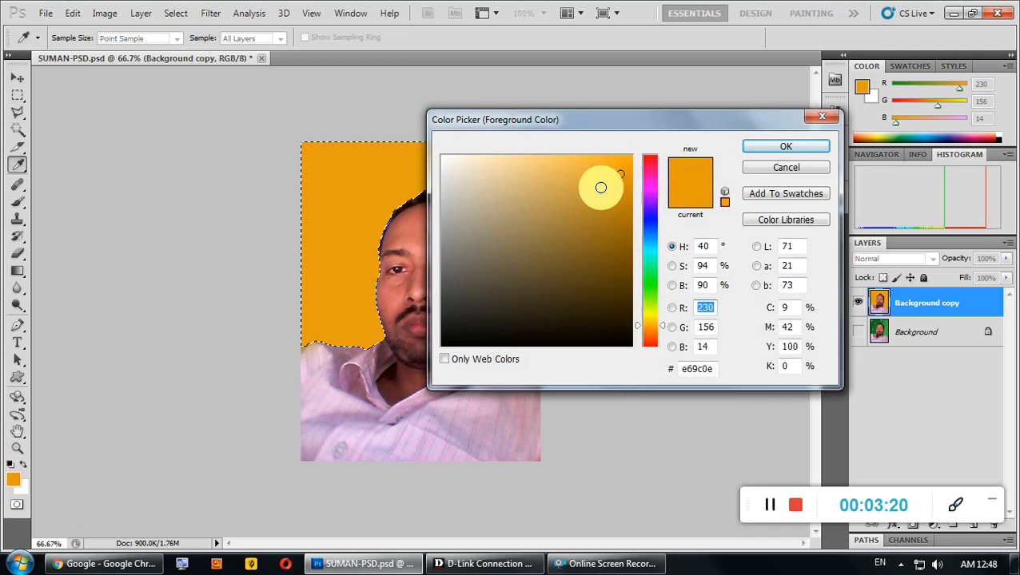
pyautogui.click(650, 164)
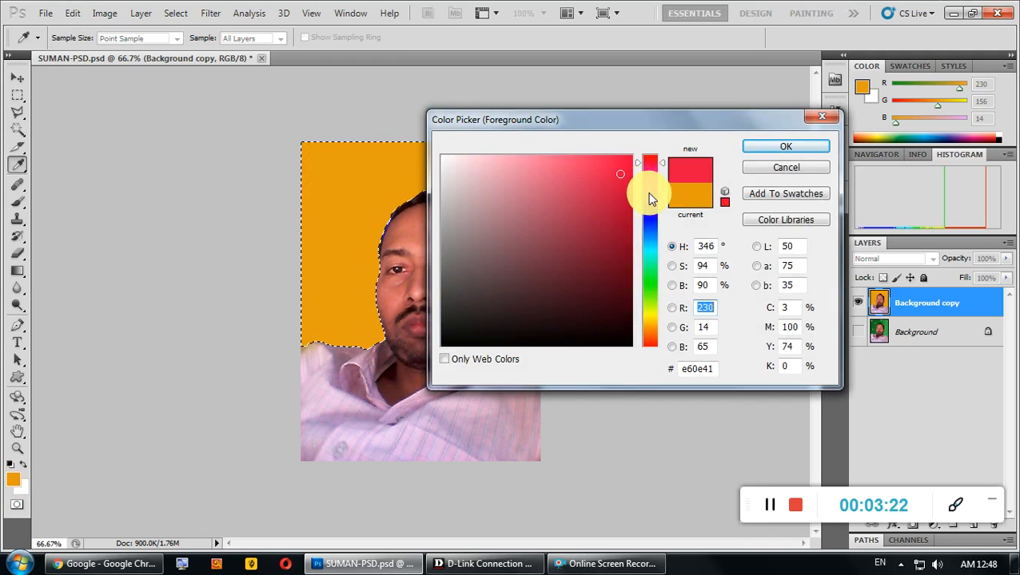
pyautogui.click(649, 192)
pyautogui.click(643, 218)
pyautogui.click(645, 247)
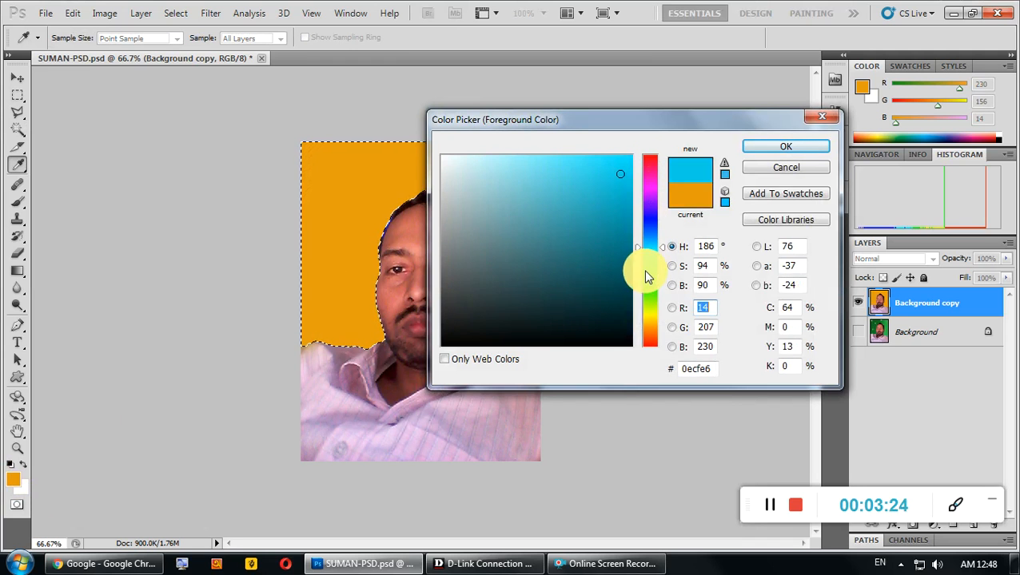
pyautogui.click(644, 274)
pyautogui.click(650, 302)
pyautogui.click(651, 323)
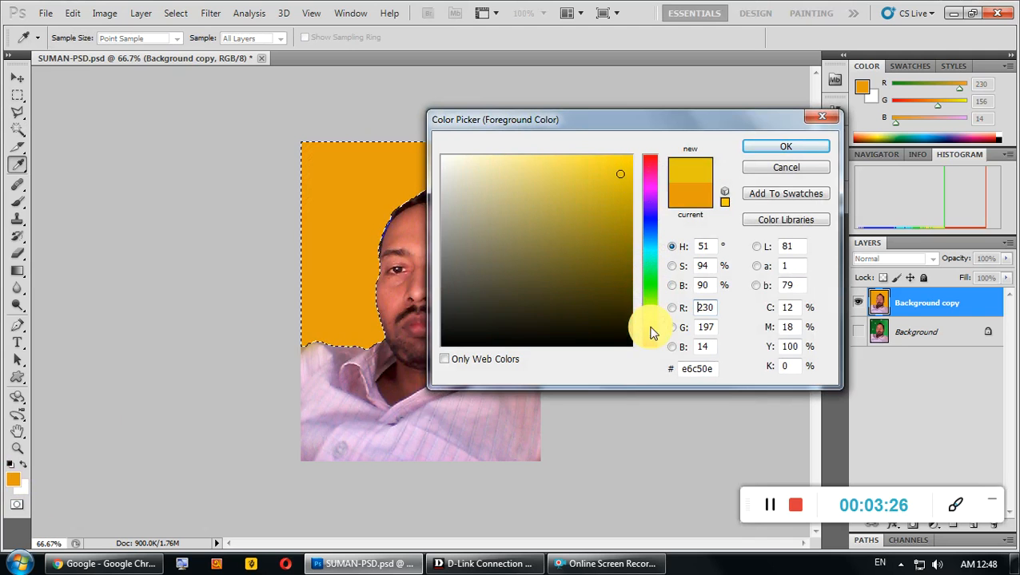
pyautogui.click(652, 334)
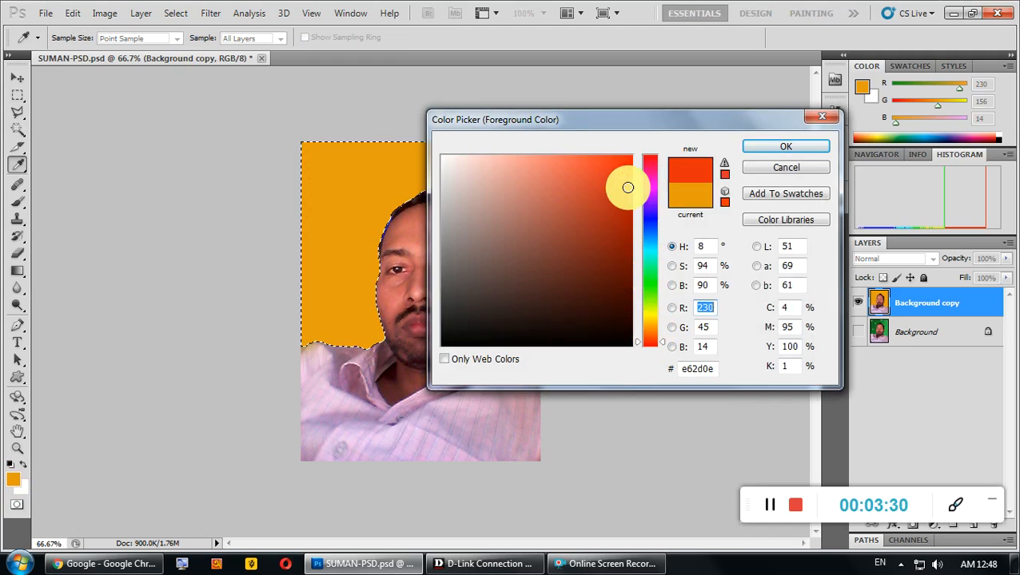
pyautogui.click(621, 170)
pyautogui.moveTo(617, 250)
pyautogui.mouseDown()
pyautogui.moveTo(619, 277)
pyautogui.moveTo(613, 187)
pyautogui.mouseUp()
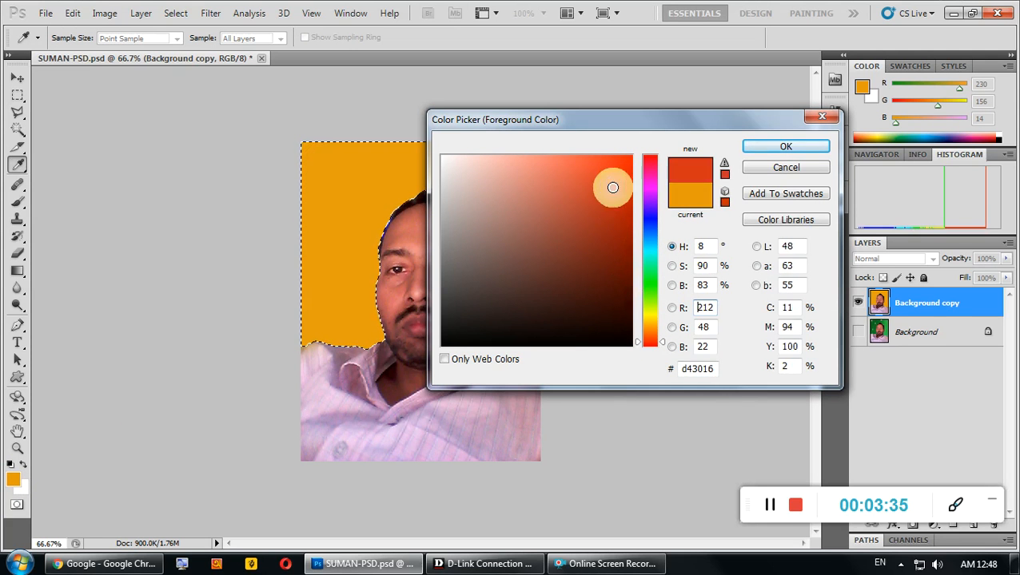
pyautogui.click(621, 238)
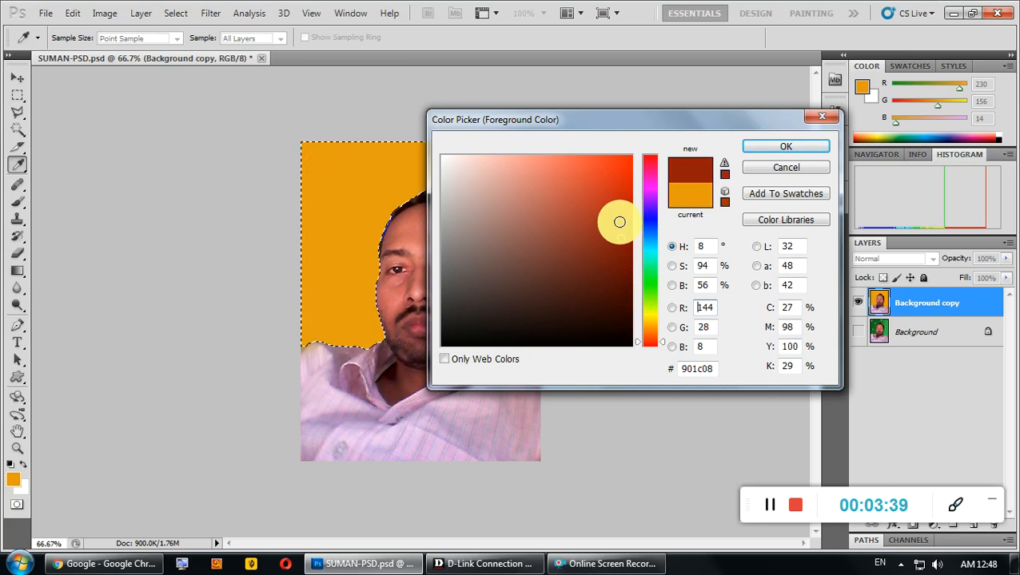
pyautogui.click(787, 152)
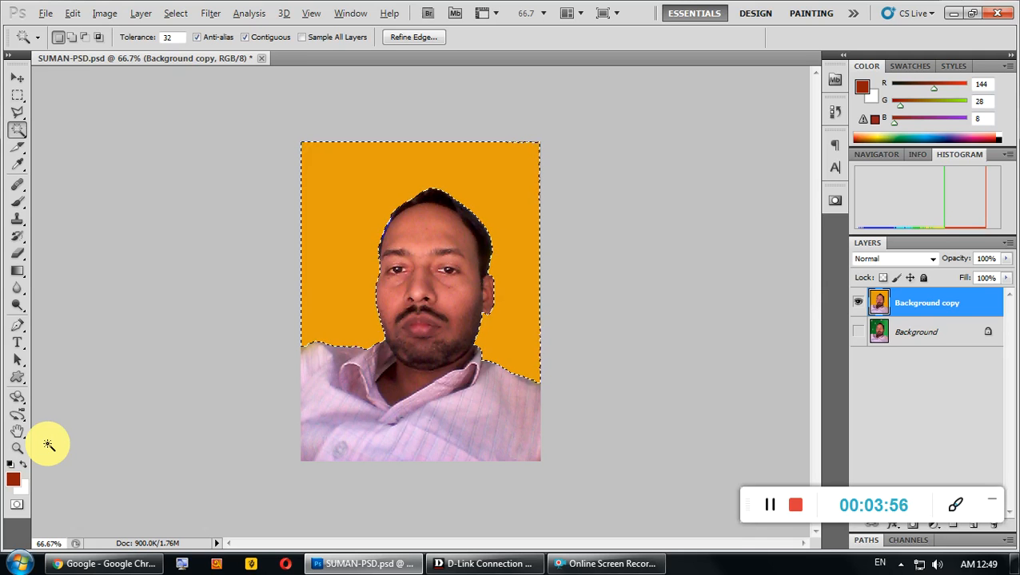
# Fill the selected background with the dark red foreground color and deselect it
pyautogui.hotkey('alt', 'BackSpace')
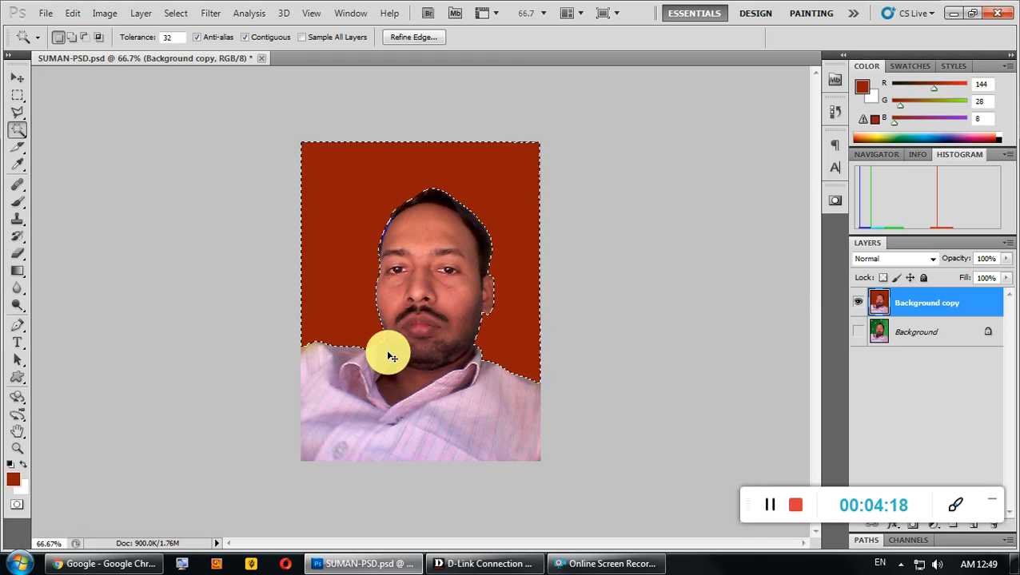
pyautogui.hotkey('ctrl', 'd')
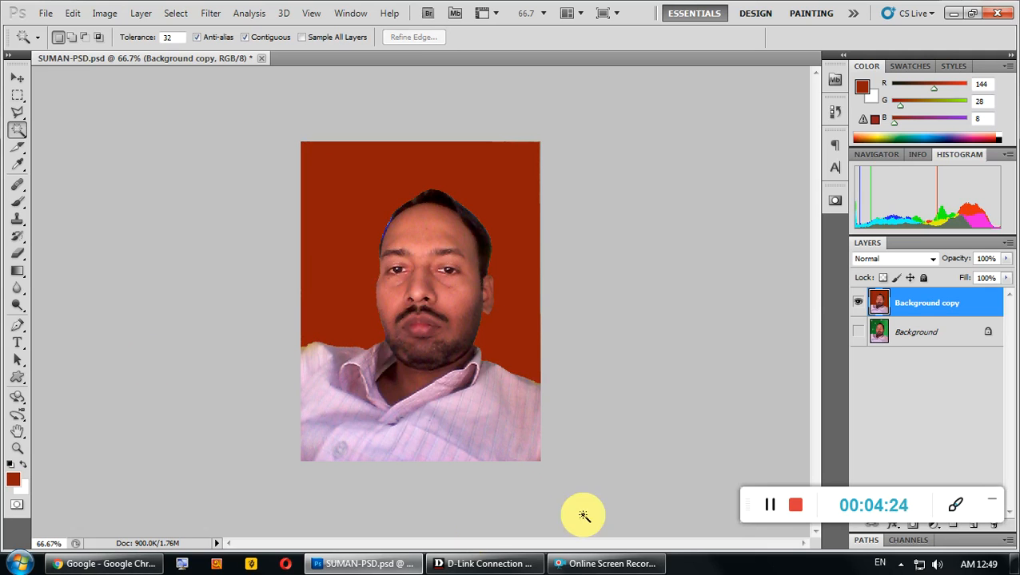
pyautogui.click(772, 510)
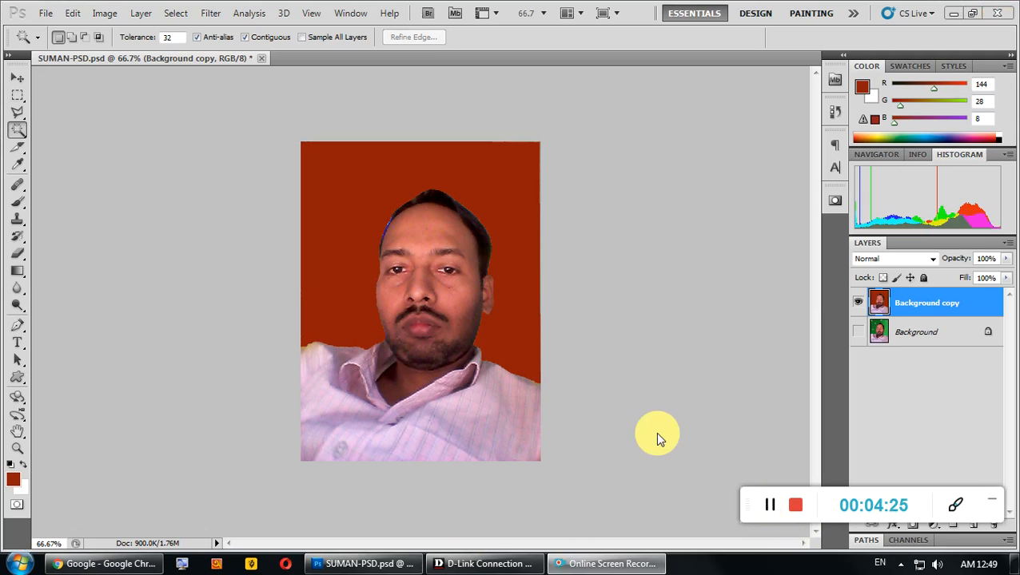
pyautogui.click(190, 108)
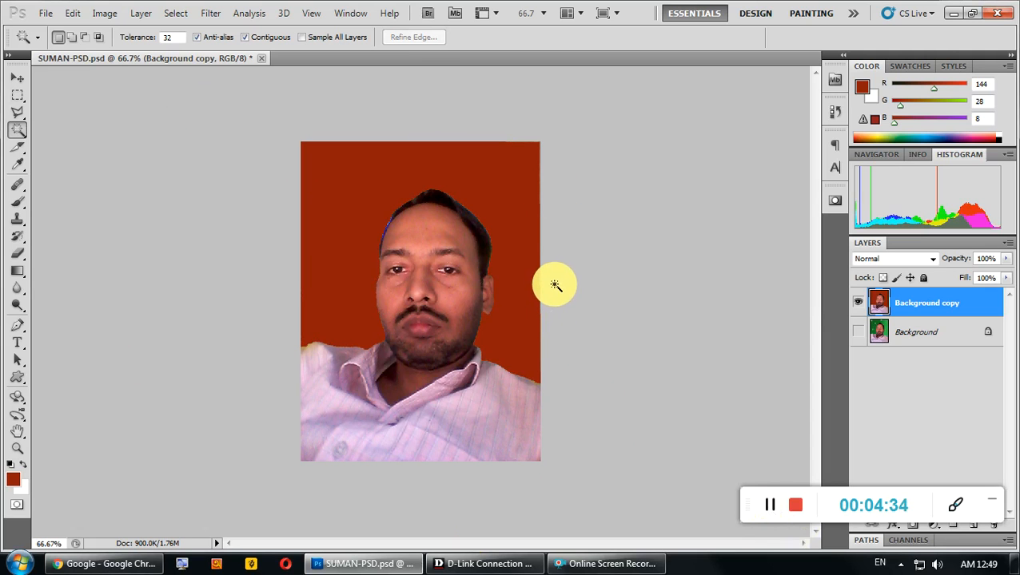
# Save a JPEG copy of the portrait to the Desktop, keeping its base file name and accepting Maximum quality 12 with Progressive format
pyautogui.click(44, 13)
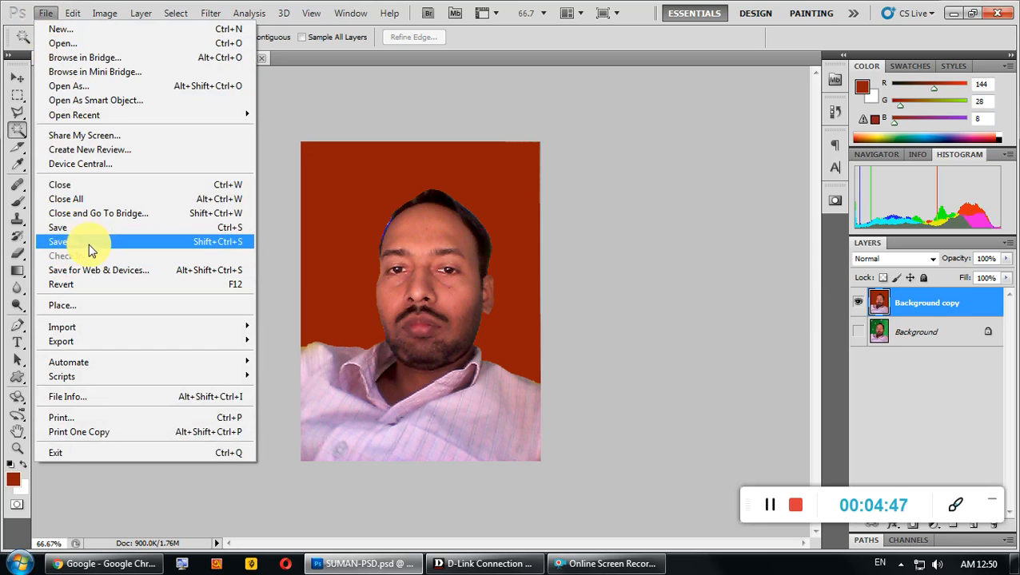
pyautogui.click(68, 241)
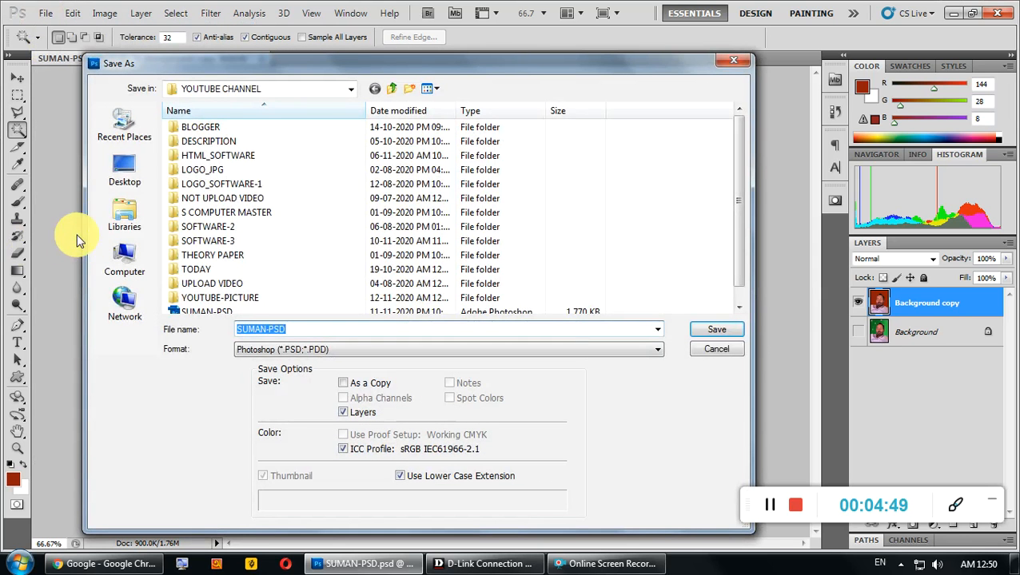
pyautogui.click(125, 170)
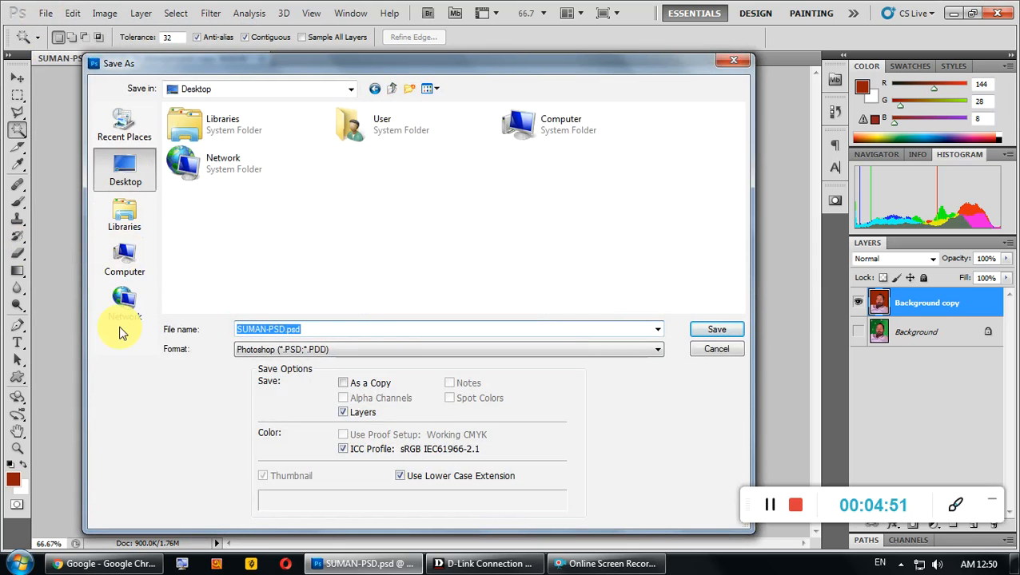
pyautogui.click(319, 351)
pyautogui.press('j')
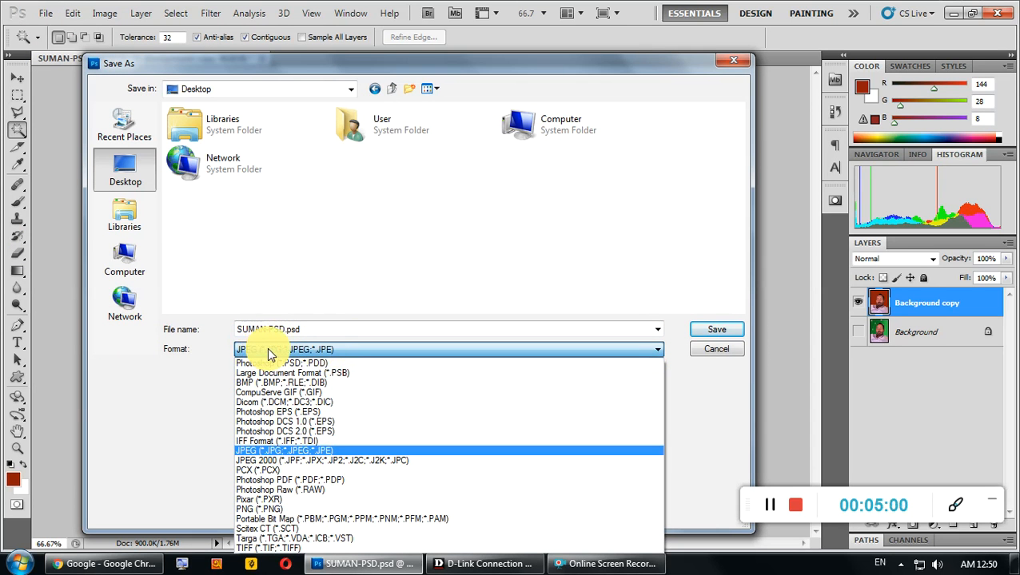
pyautogui.click(323, 353)
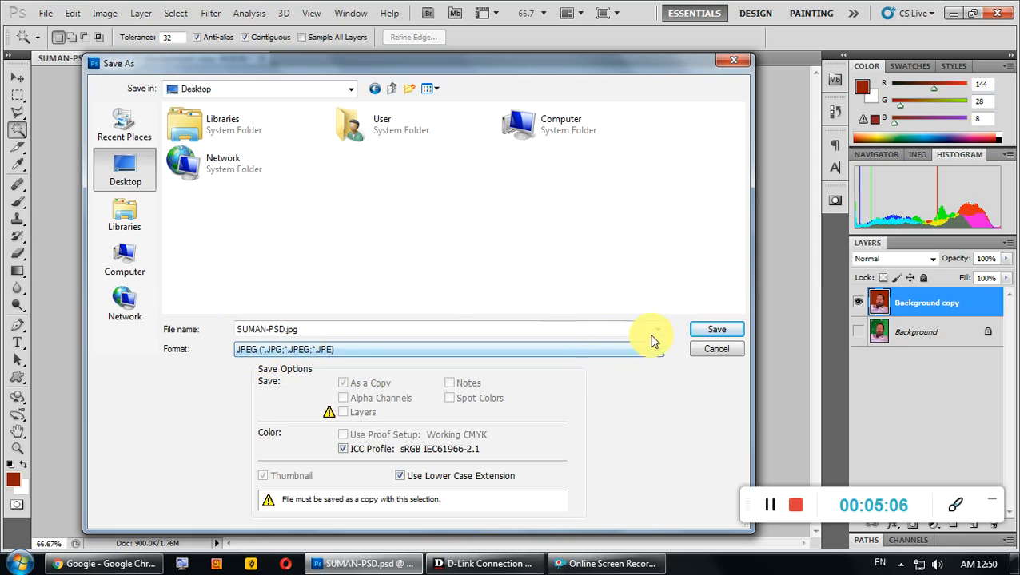
pyautogui.click(720, 332)
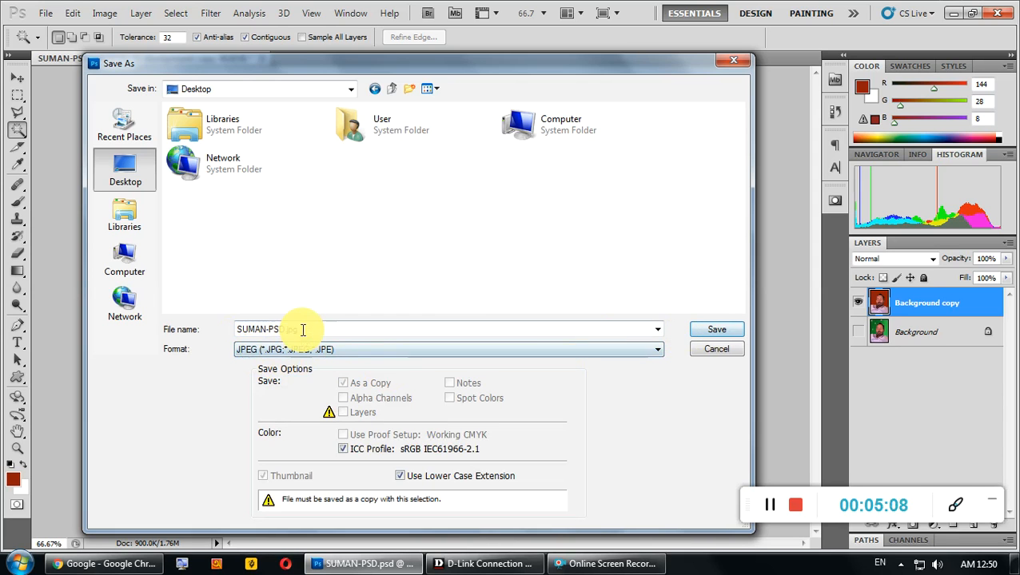
pyautogui.click(715, 336)
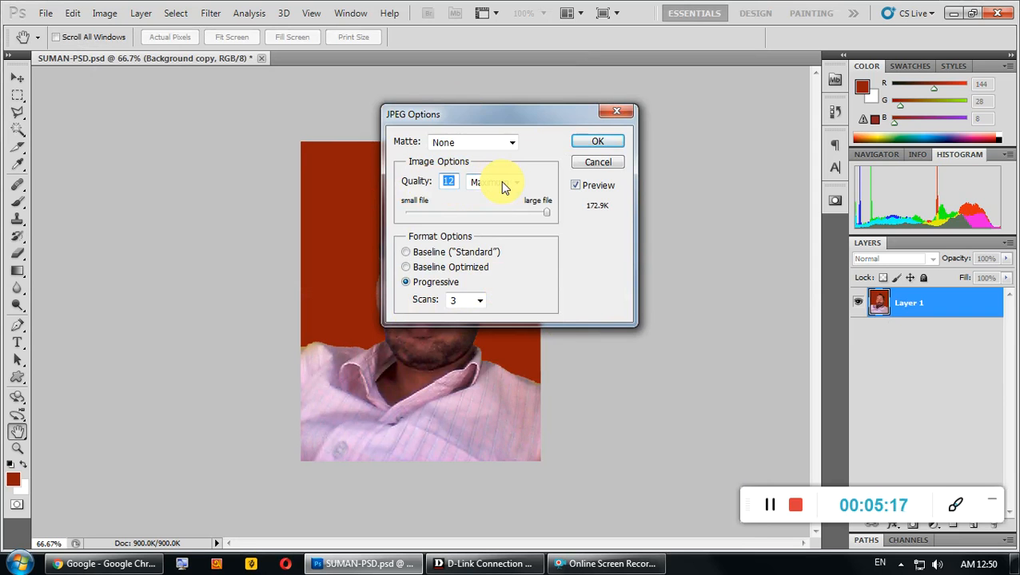
pyautogui.click(601, 144)
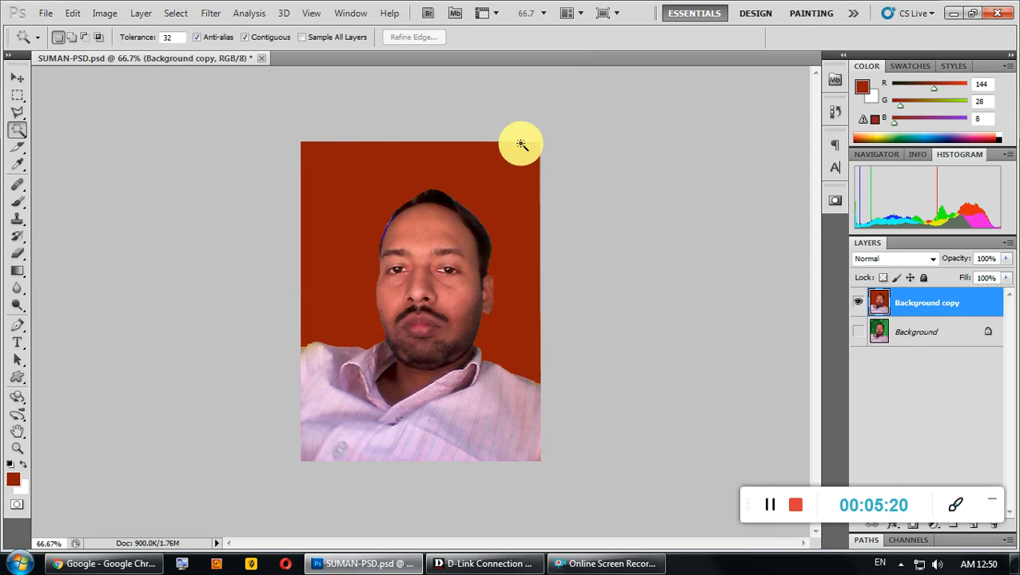
# Switch to the Move tool and minimize Photoshop to reach the desktop
pyautogui.click(17, 77)
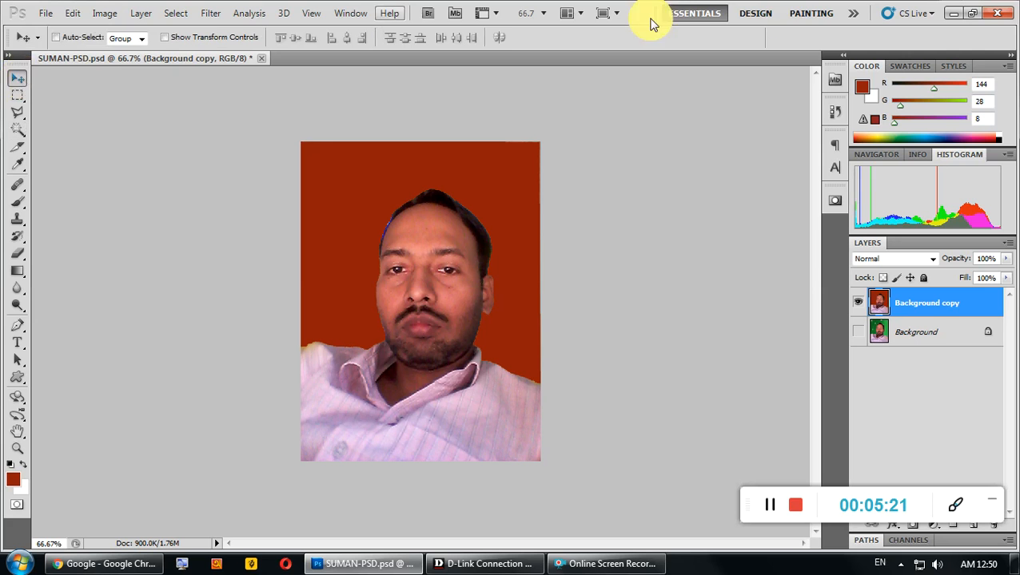
pyautogui.click(948, 15)
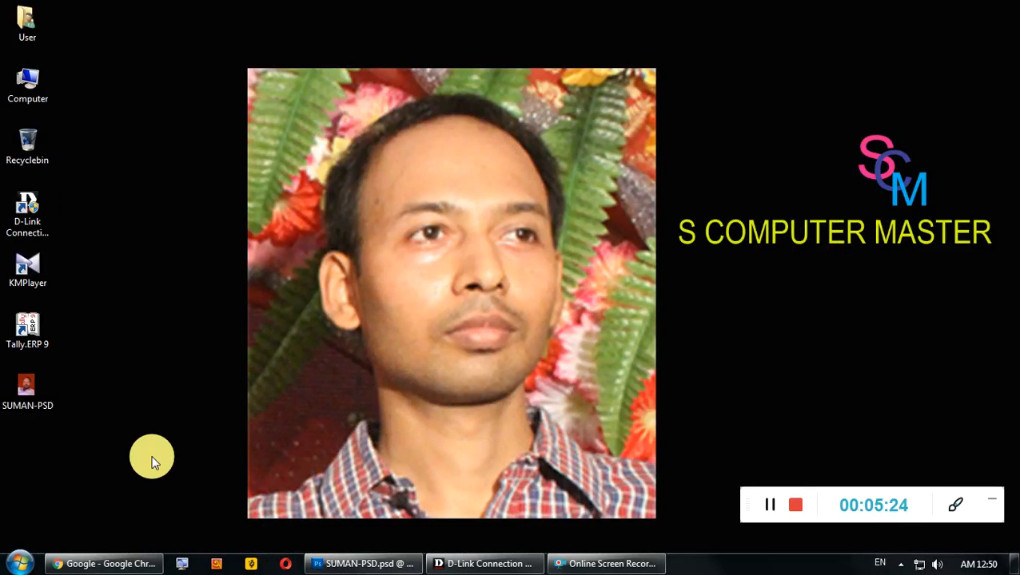
# Rename the exported portrait JPEG on the desktop by removing the -PSD suffix from its file name
pyautogui.click(29, 386)
pyautogui.press('F2')
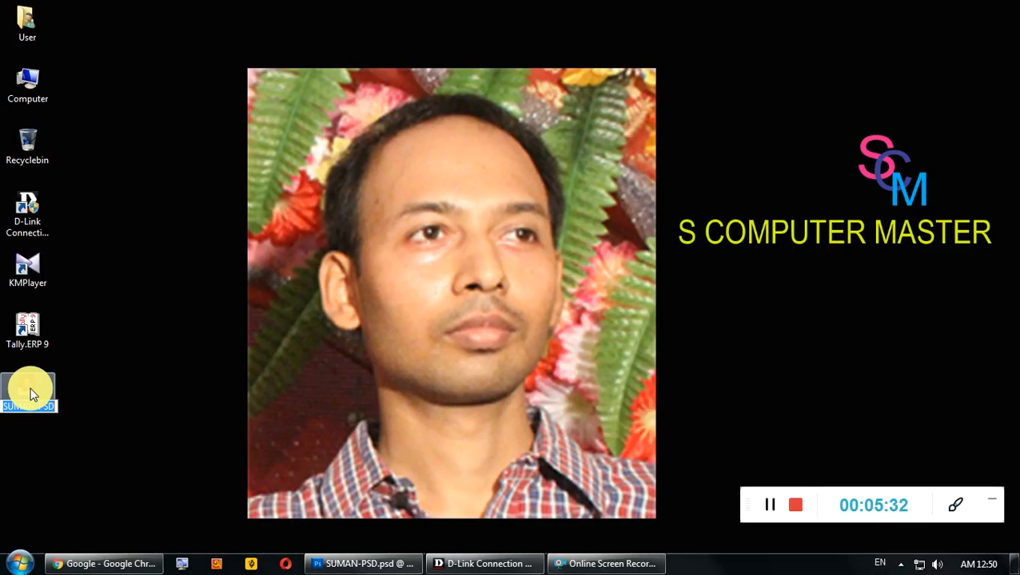
pyautogui.click(54, 406)
pyautogui.press('BackSpace')
pyautogui.press('BackSpace')
pyautogui.press('BackSpace')
pyautogui.press('BackSpace')
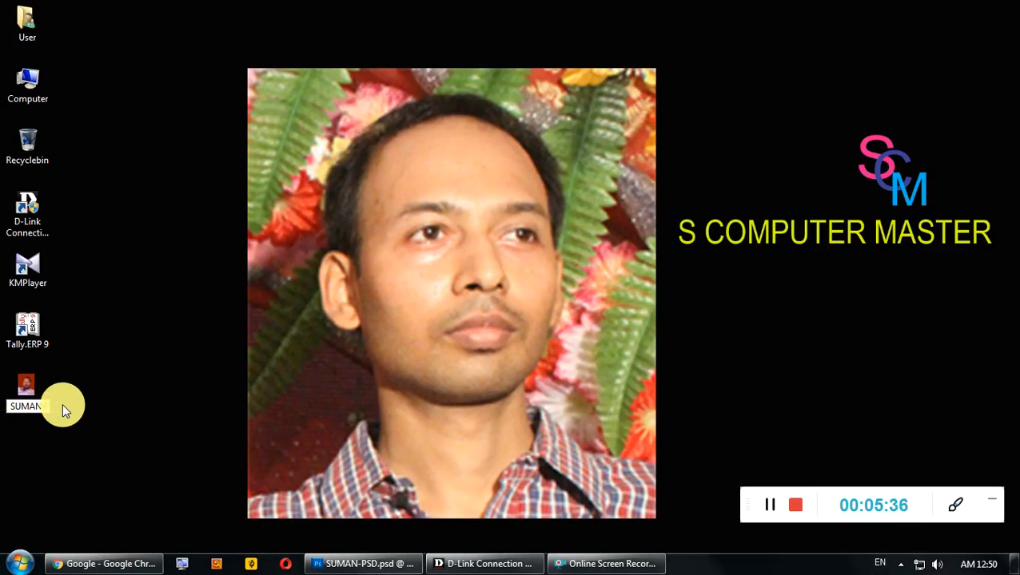
pyautogui.press('Return')
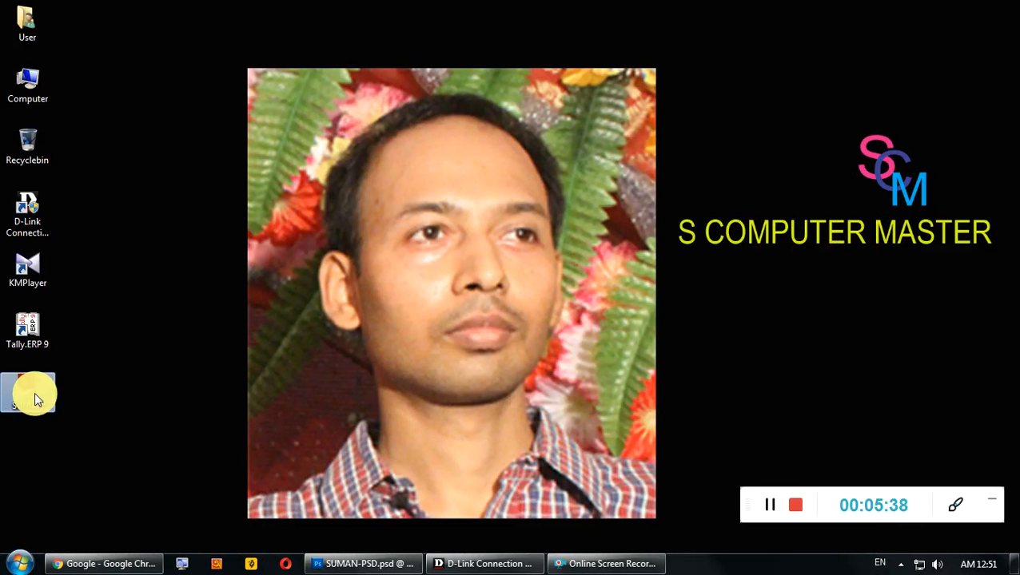
# Preview the renamed portrait JPEG in Windows Photo Viewer to check its dark red background, and close the viewer
pyautogui.rightClick(34, 391)
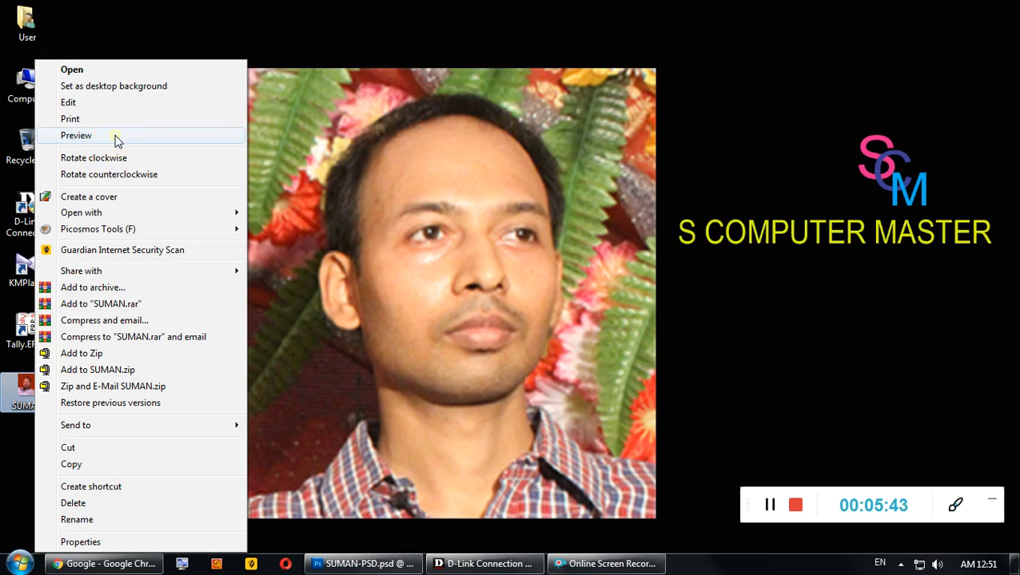
pyautogui.click(115, 138)
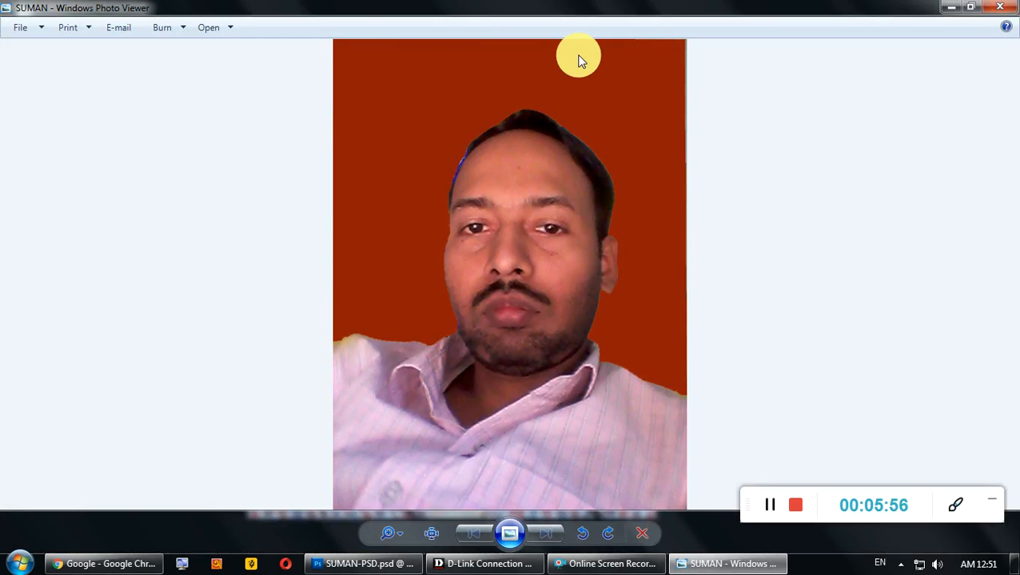
pyautogui.click(1007, 8)
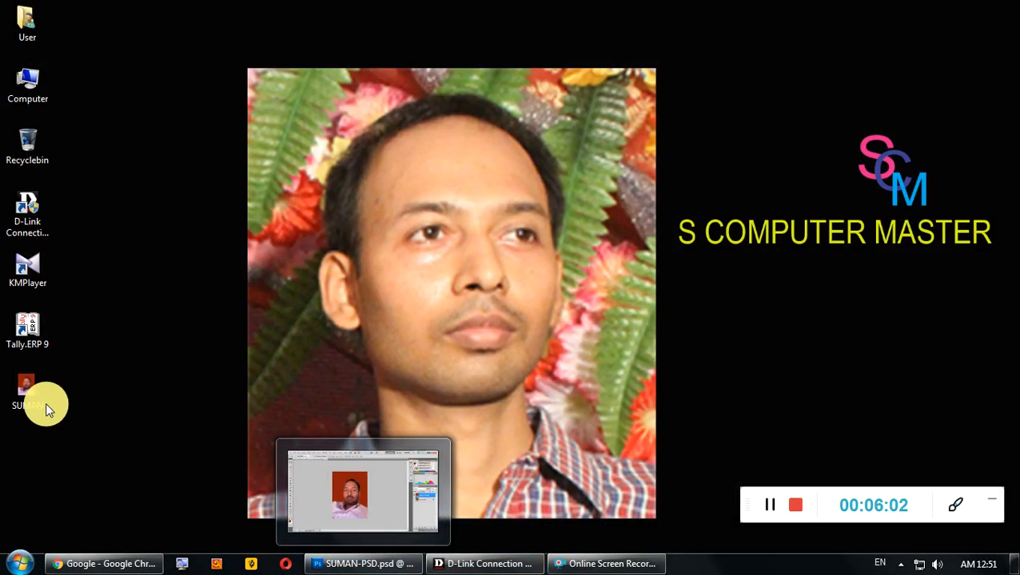
pyautogui.click(28, 391)
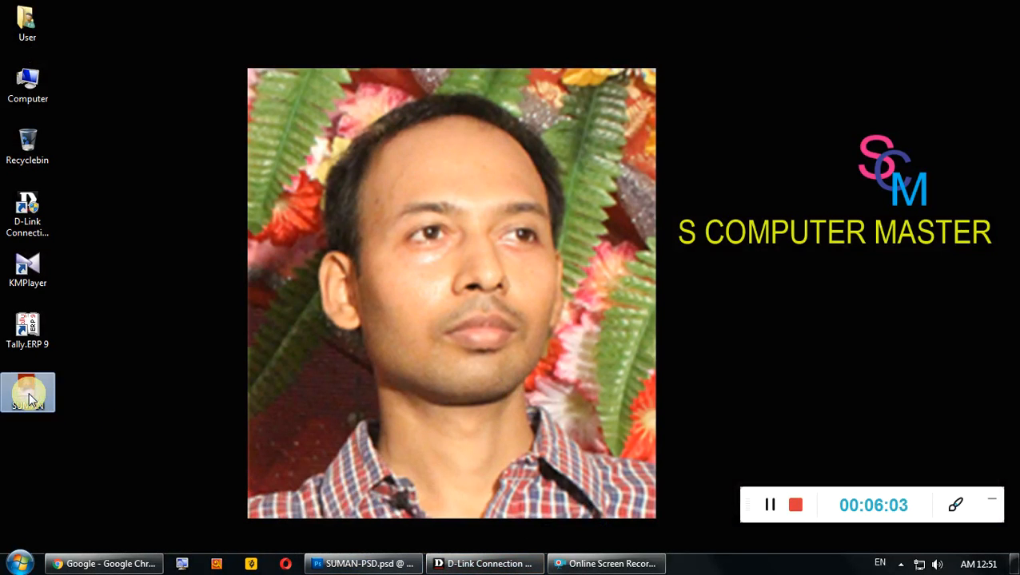
pyautogui.click(173, 364)
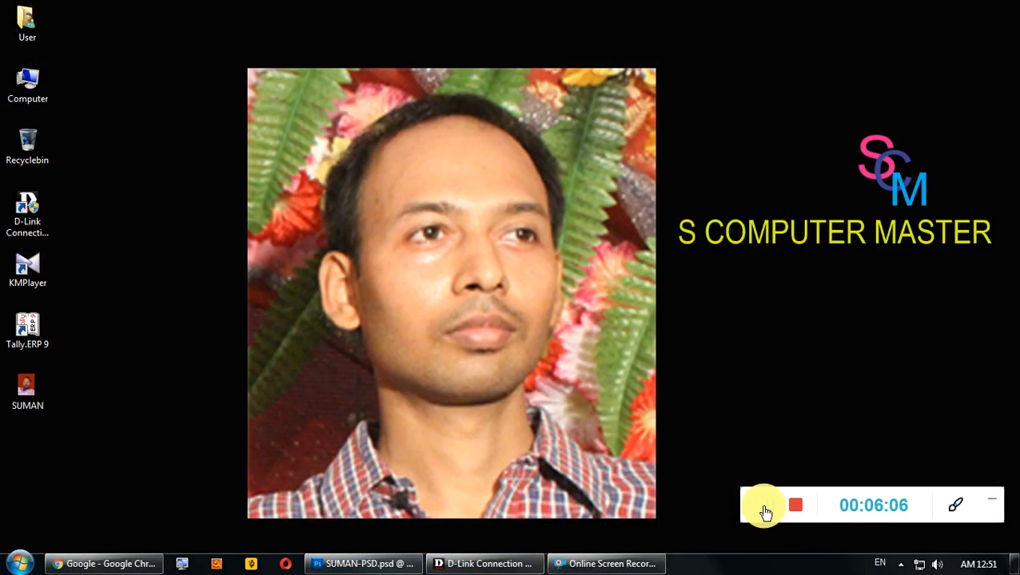
pyautogui.click(720, 449)
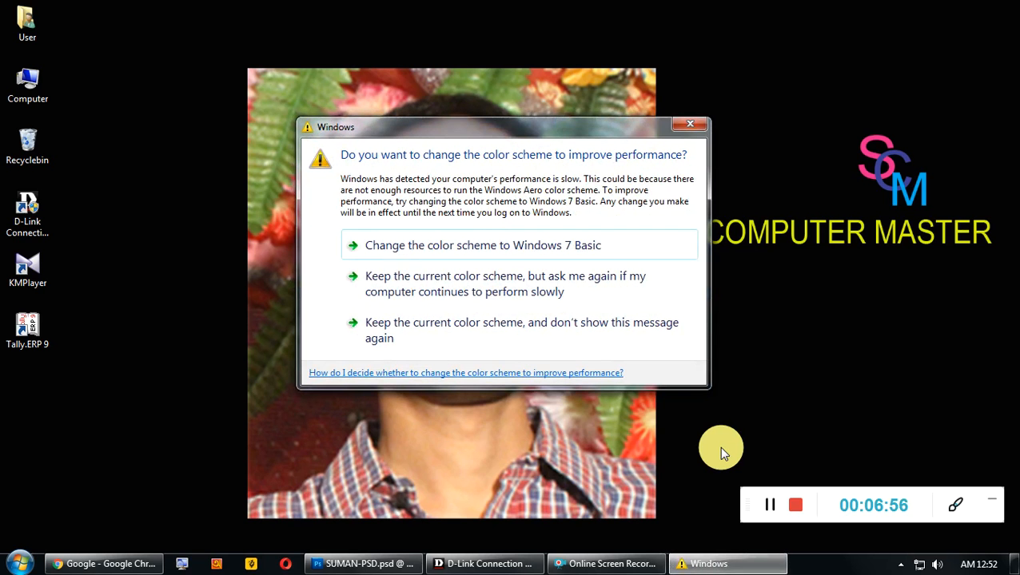
# Dismiss the Windows color scheme performance prompt without choosing any of its options
pyautogui.click(691, 125)
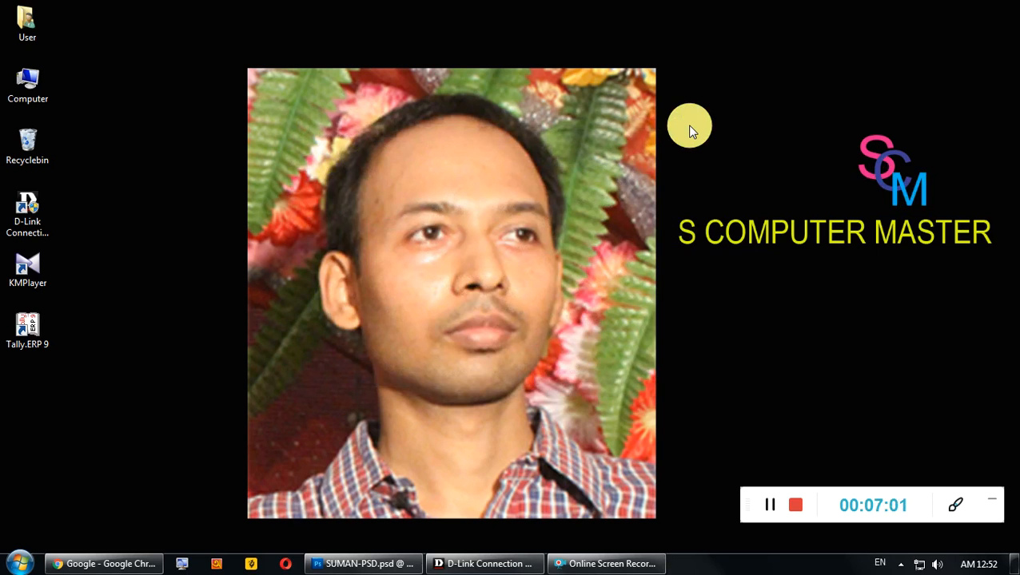